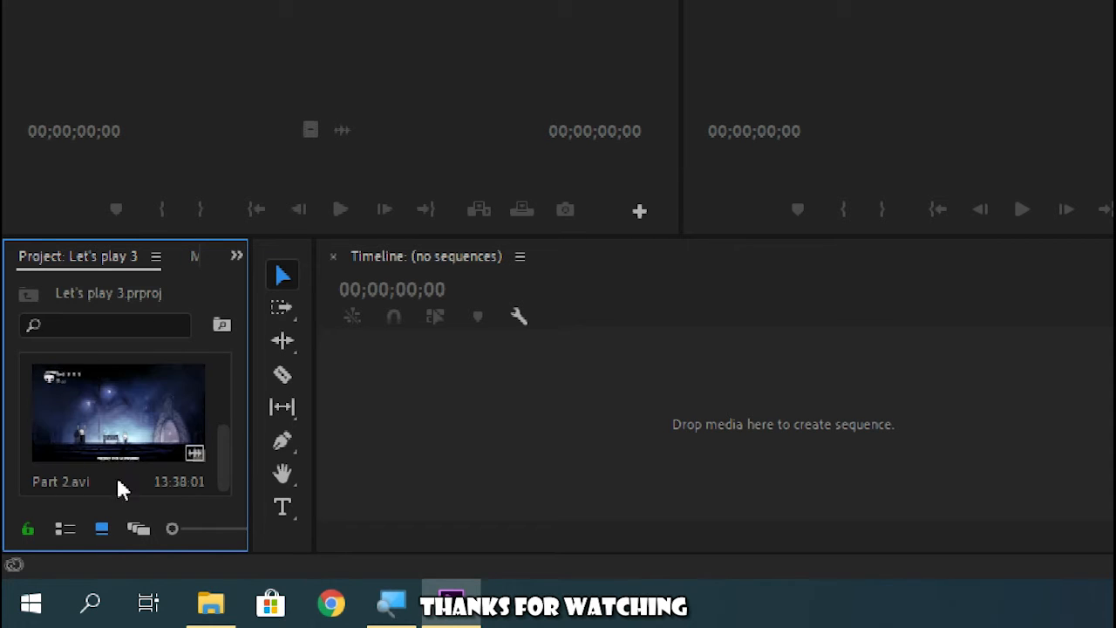
Create a sequence from the Part 2.avi clip and preview its footage, returning the playhead to the start
{"action": "left_click", "coordinate": [87, 443]}
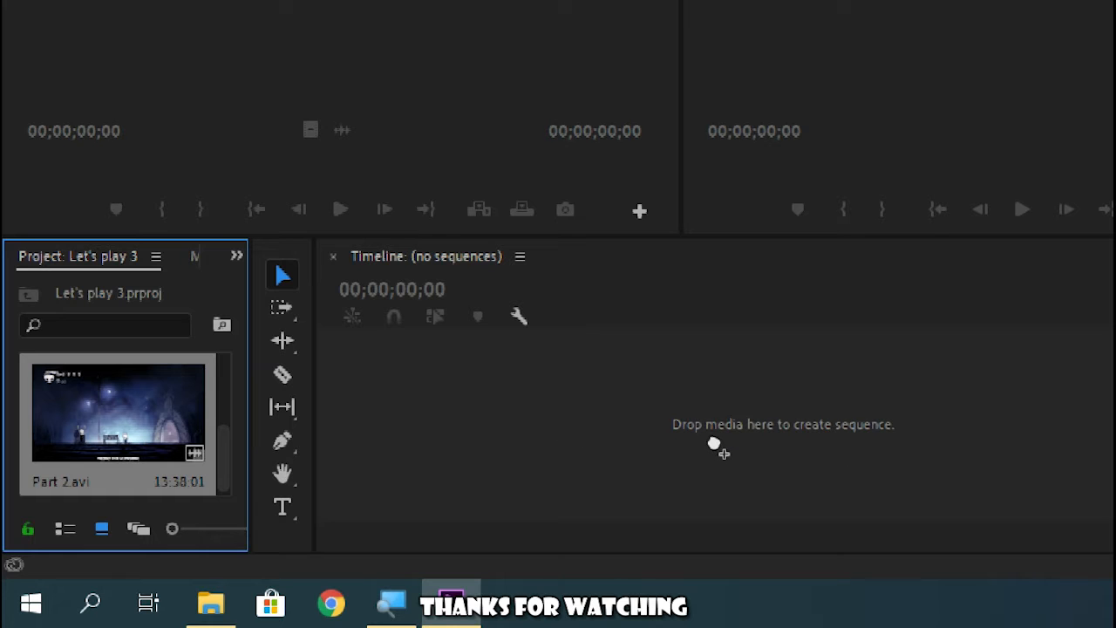
{"action": "left_click_drag", "start_coordinate": [714, 443], "coordinate": [714, 443]}
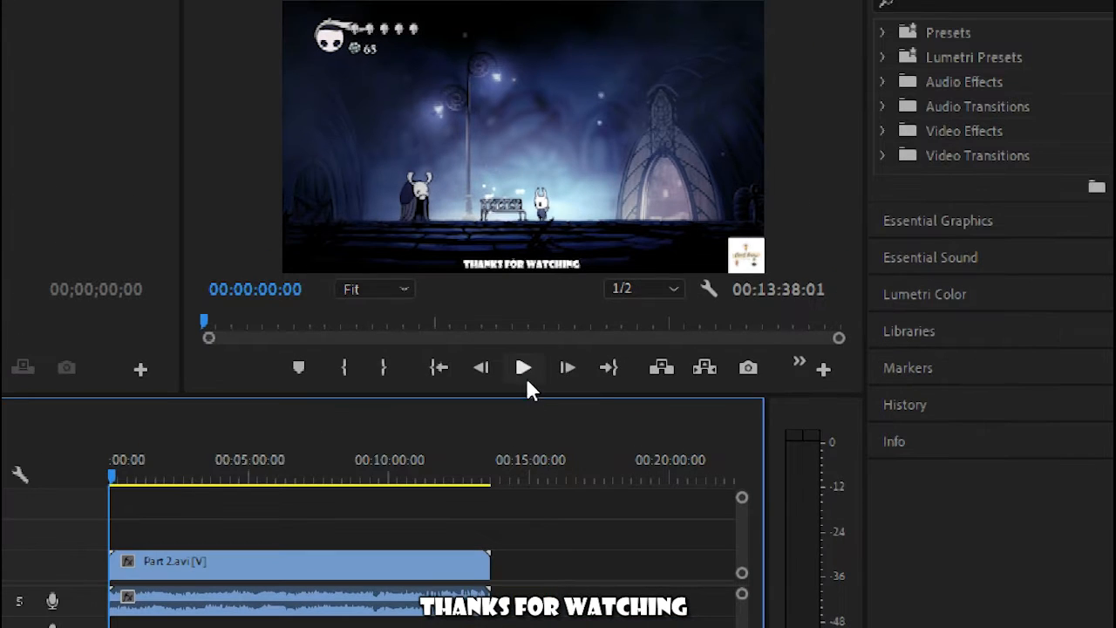
{"action": "left_click", "coordinate": [880, 235]}
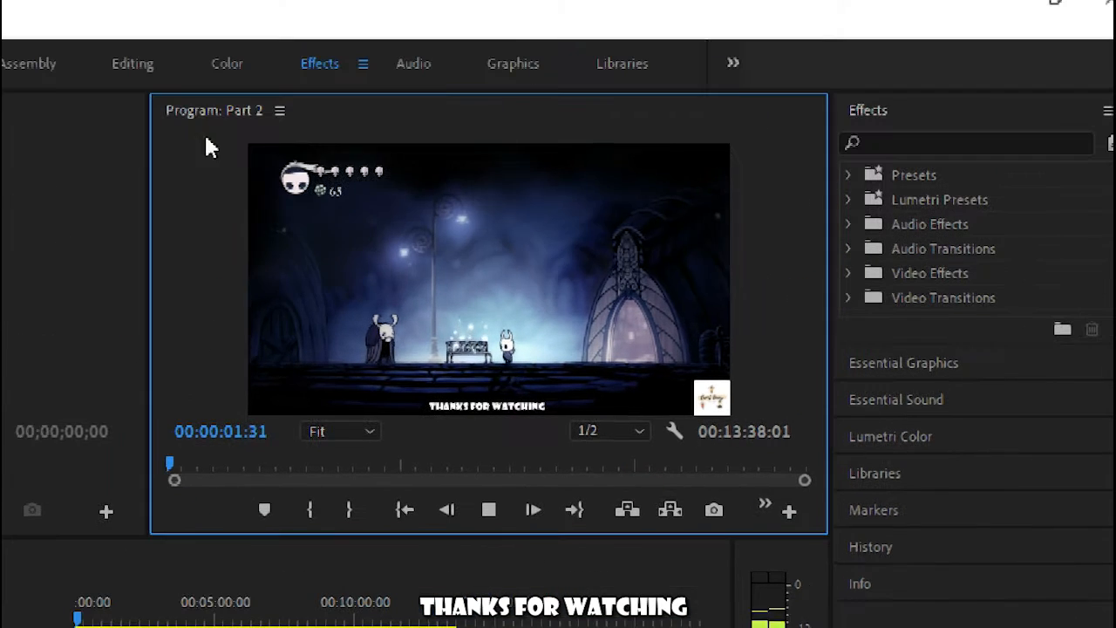
{"action": "left_click_drag", "start_coordinate": [172, 462], "coordinate": [382, 464]}
{"action": "left_click", "coordinate": [499, 511]}
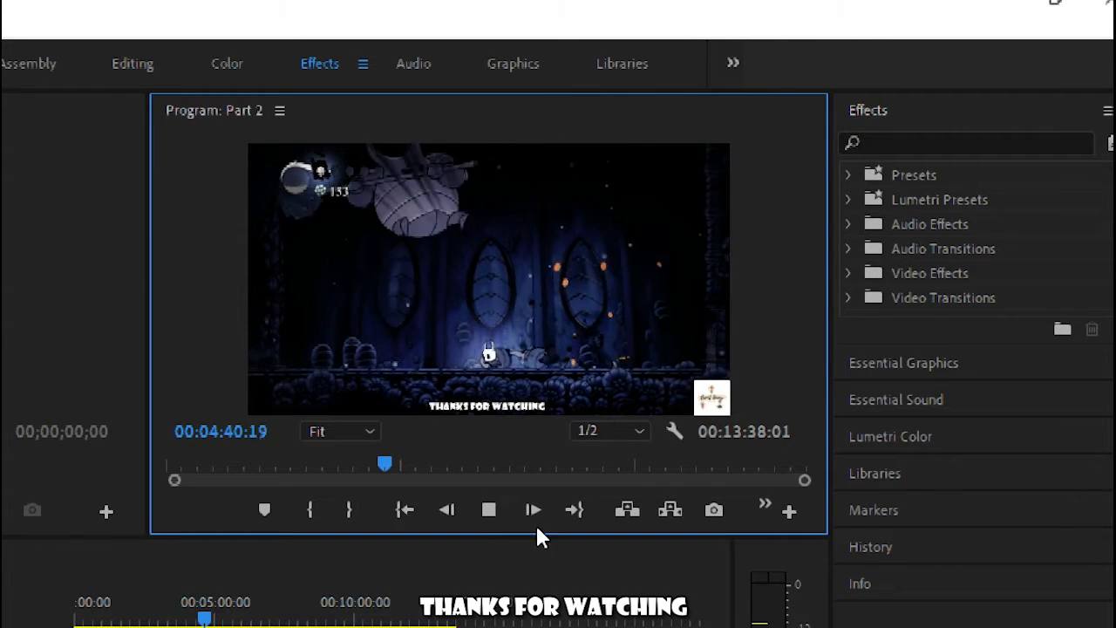
{"action": "left_click", "coordinate": [491, 511]}
{"action": "left_click_drag", "start_coordinate": [385, 465], "coordinate": [135, 469]}
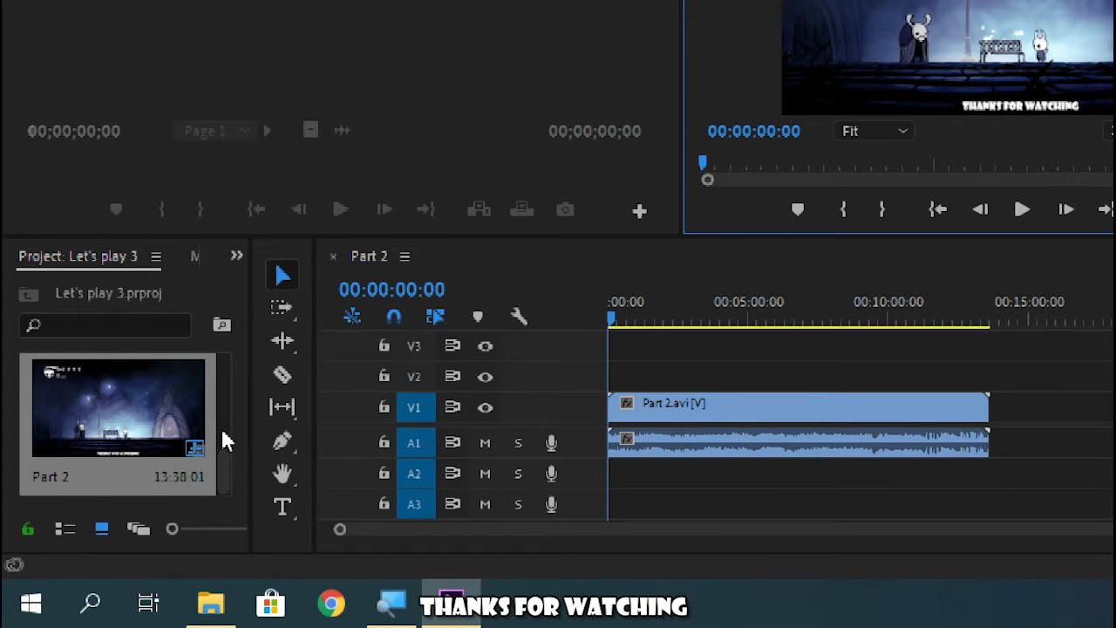
Place the voice recording on audio track A2, aligned with the start of the video clip
{"action": "left_click_drag", "start_coordinate": [224, 439], "coordinate": [218, 374]}
{"action": "left_click_drag", "start_coordinate": [78, 433], "coordinate": [612, 476]}
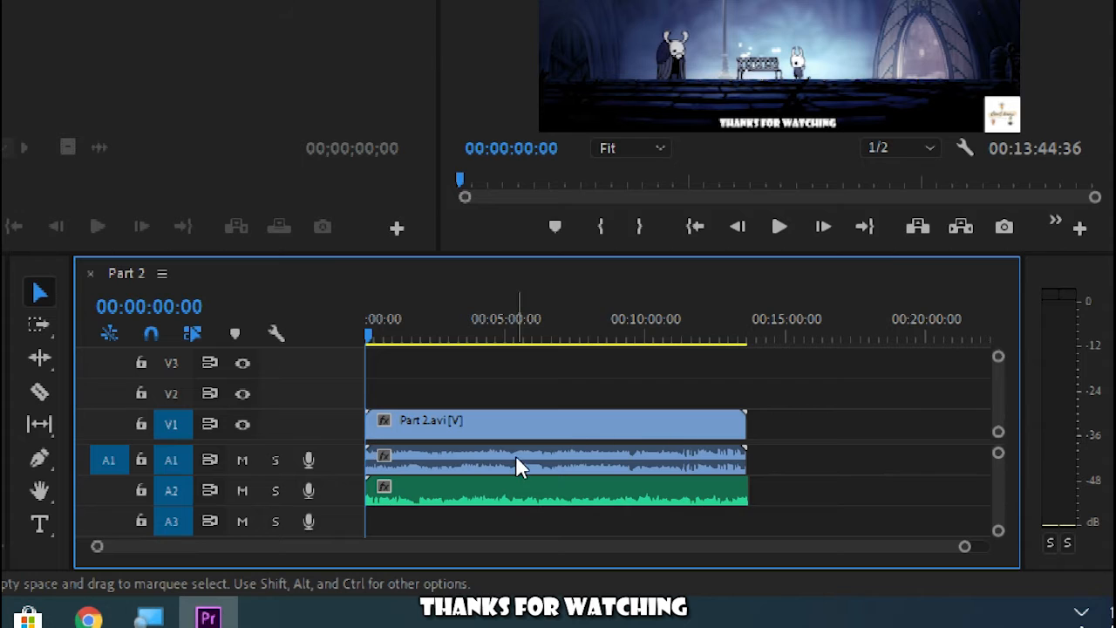
Unlink the Part 2.avi video from its own audio in the sequence
{"action": "left_click", "coordinate": [511, 459]}
{"action": "right_click", "coordinate": [516, 436]}
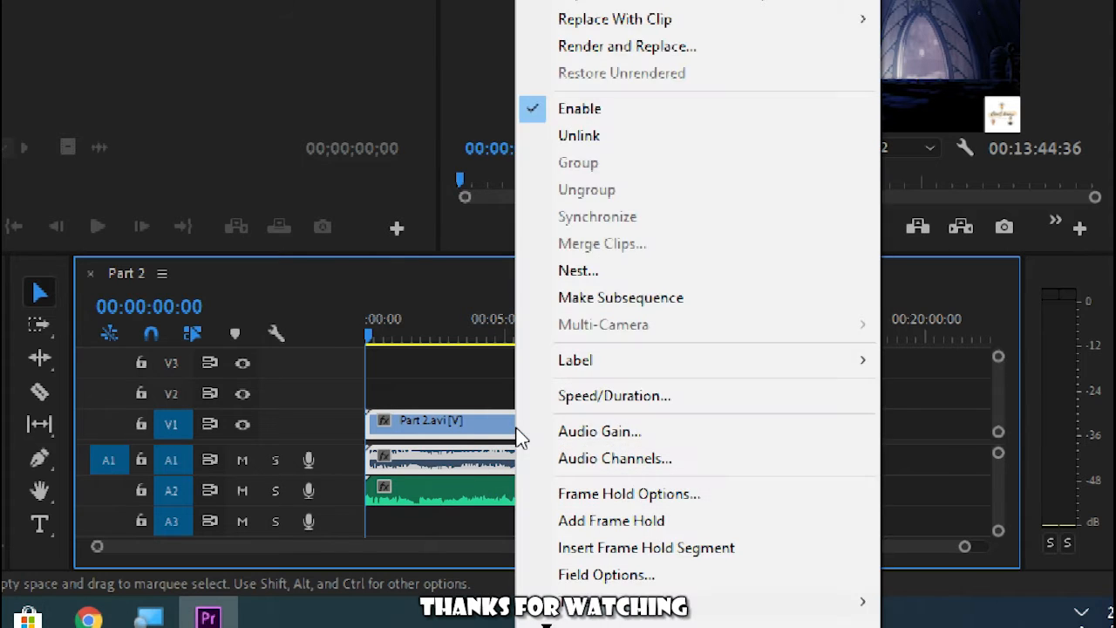
{"action": "left_click", "coordinate": [568, 137]}
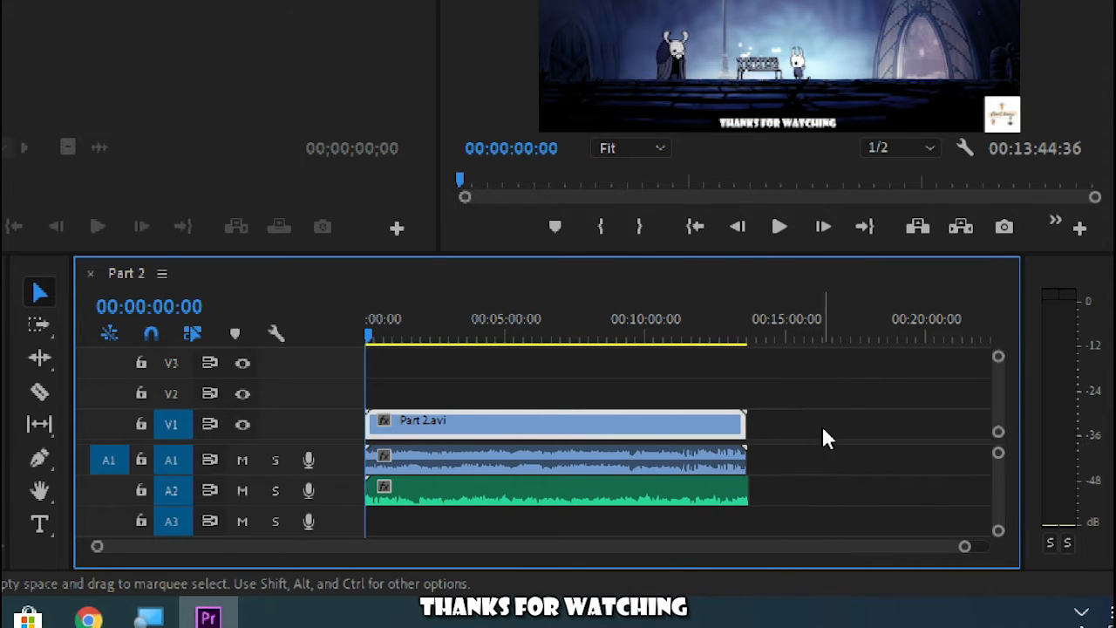
{"action": "left_click", "coordinate": [812, 466]}
Swap the two audio clips so the voice recording is on A1 and the game audio on A2
{"action": "left_click", "coordinate": [443, 464]}
{"action": "left_click", "coordinate": [451, 419]}
{"action": "left_click", "coordinate": [440, 497]}
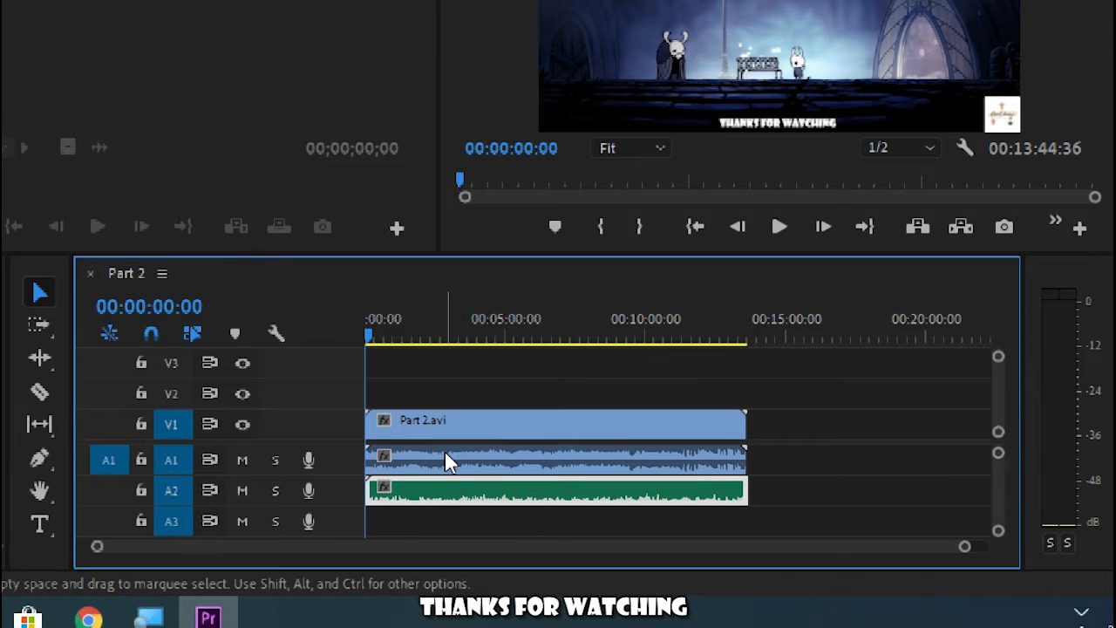
{"action": "mouse_move", "coordinate": [445, 461]}
{"action": "left_mouse_down"}
{"action": "mouse_move", "coordinate": [447, 522]}
{"action": "mouse_move", "coordinate": [423, 498]}
{"action": "mouse_move", "coordinate": [428, 458]}
{"action": "left_mouse_up"}
{"action": "left_click_drag", "start_coordinate": [436, 539], "coordinate": [444, 494]}
{"action": "left_click", "coordinate": [451, 471]}
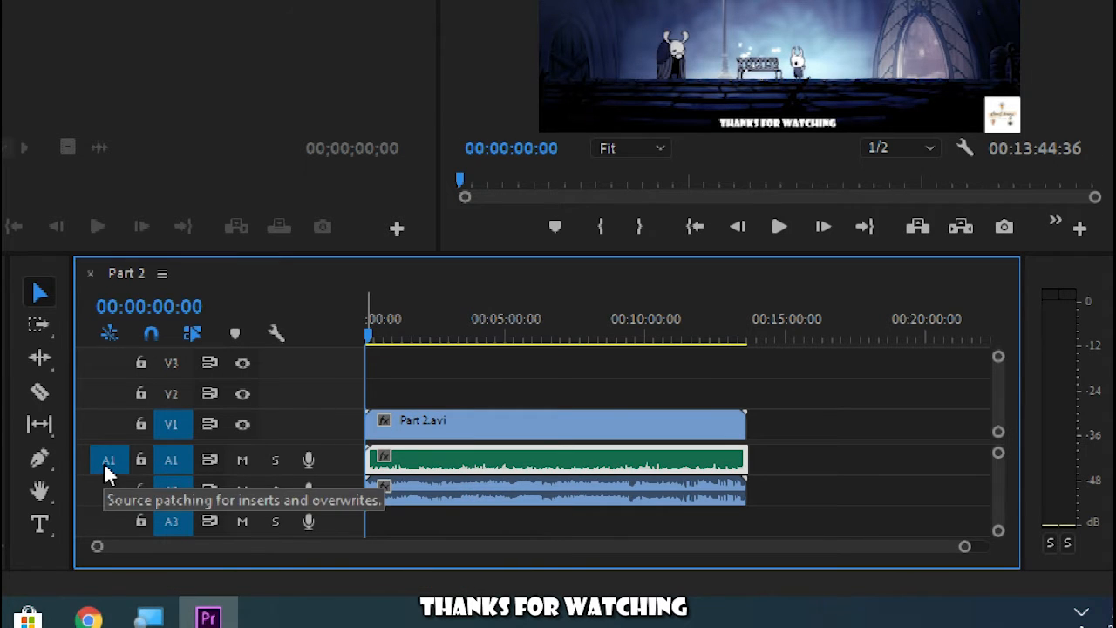
Switch to the Audio workspace and lower the game audio clip on A2 to -14.0 dB
{"action": "left_click", "coordinate": [410, 490]}
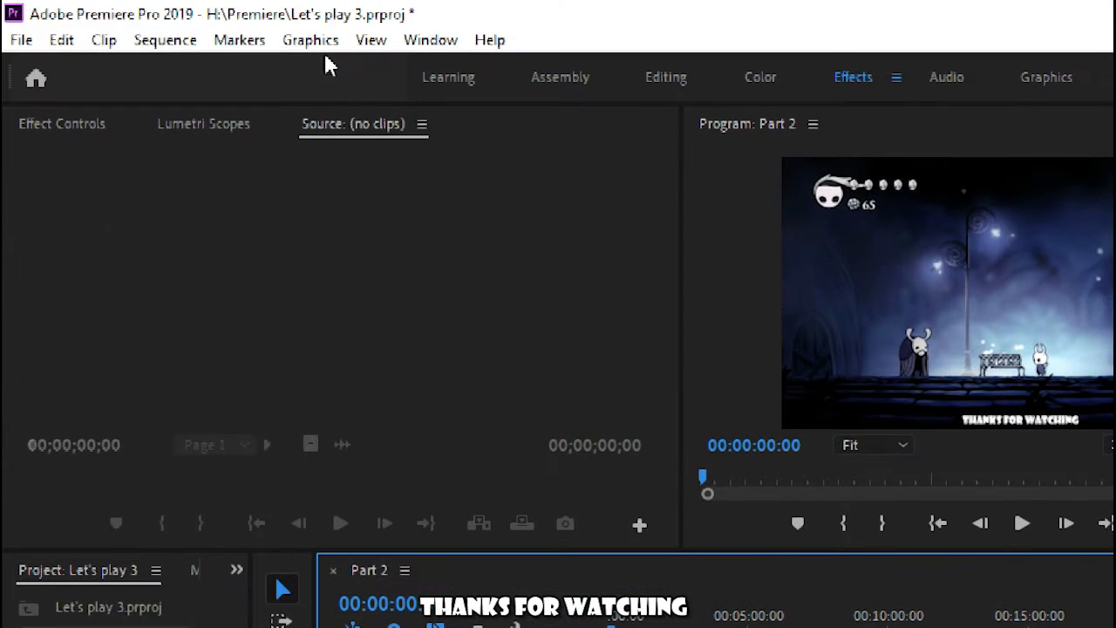
{"action": "left_click", "coordinate": [940, 75]}
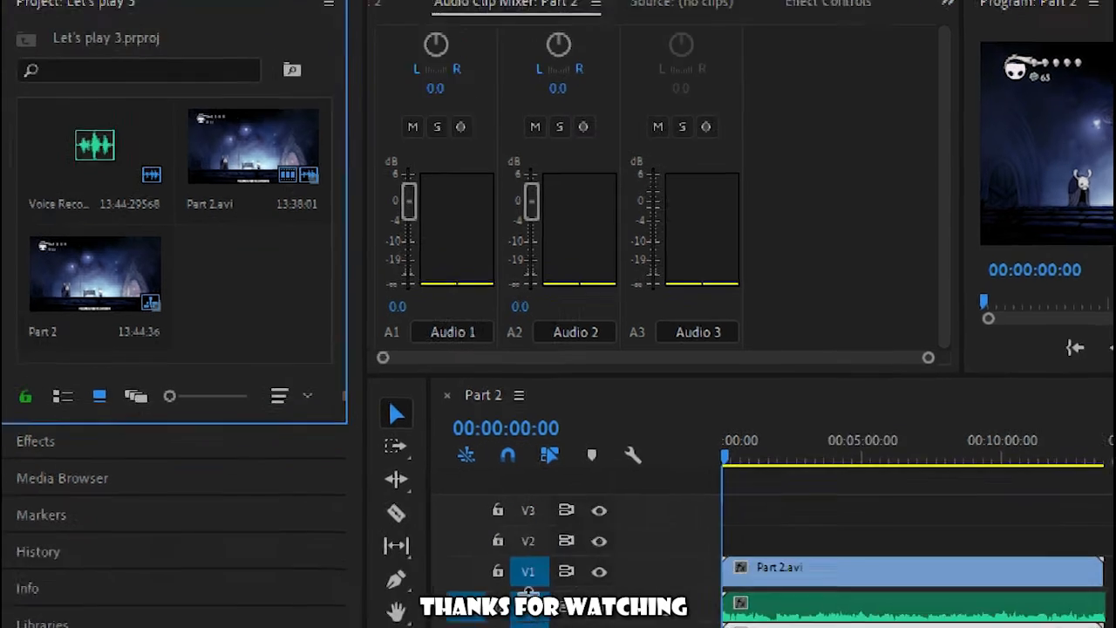
{"action": "left_click", "coordinate": [805, 611]}
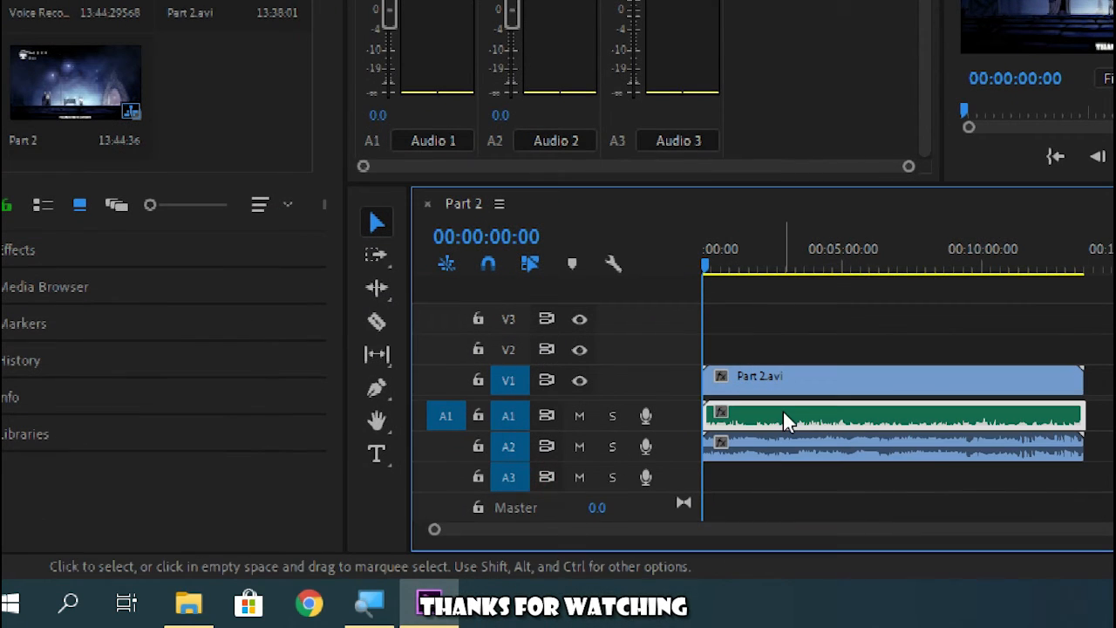
{"action": "left_click", "coordinate": [765, 459]}
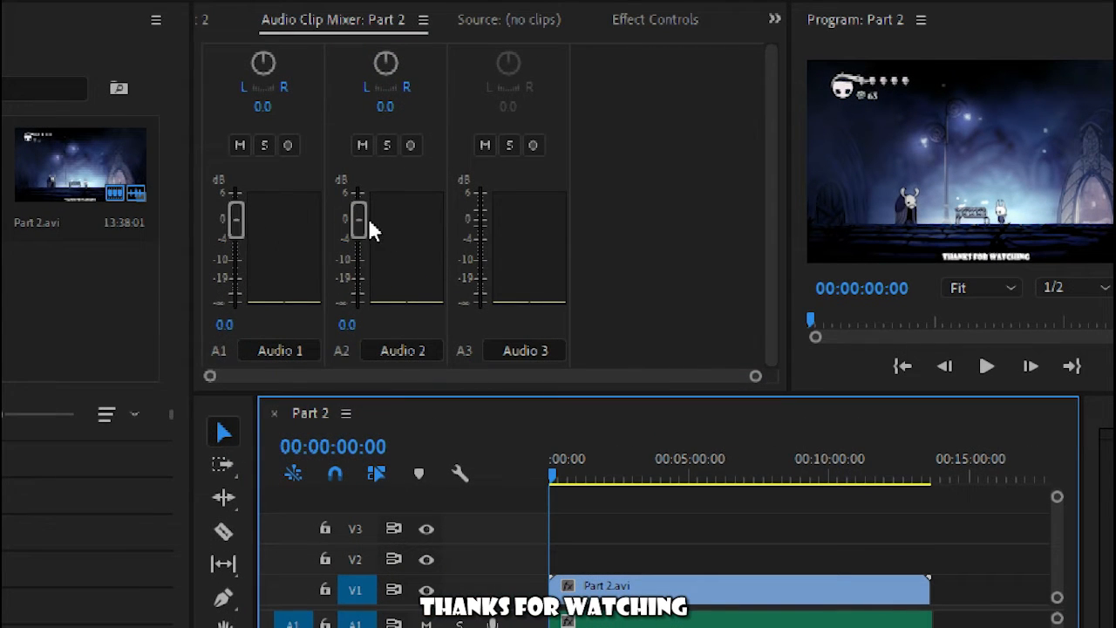
{"action": "left_click_drag", "start_coordinate": [366, 234], "coordinate": [367, 279]}
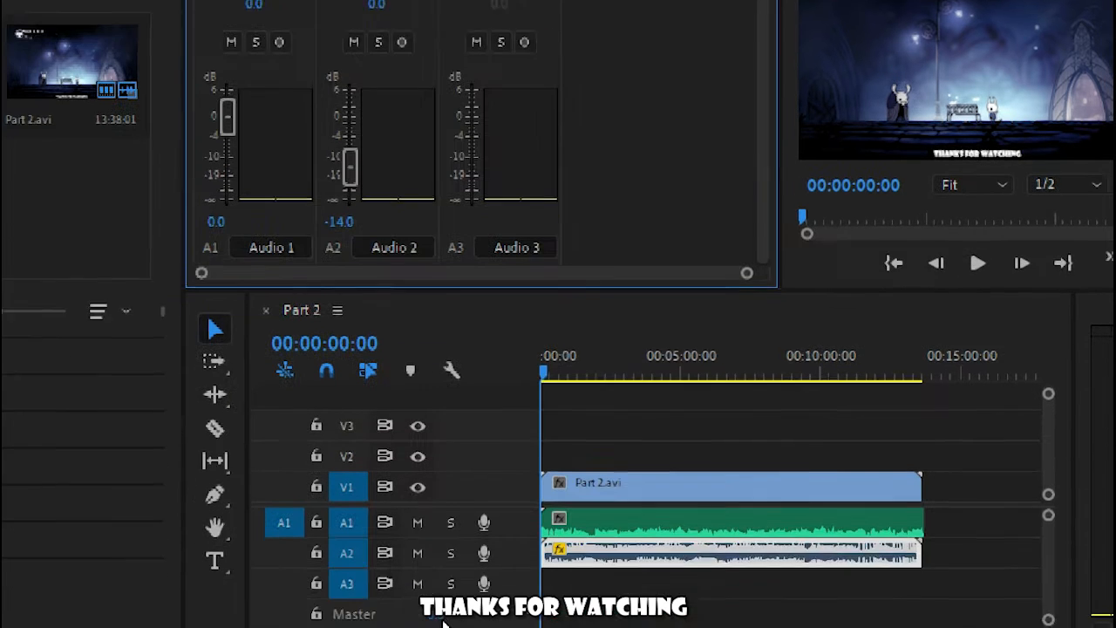
While playing the sequence, set the A2 game audio level to -18.6 dB and the A1 voice level to 3.3 dB
{"action": "left_click", "coordinate": [571, 508]}
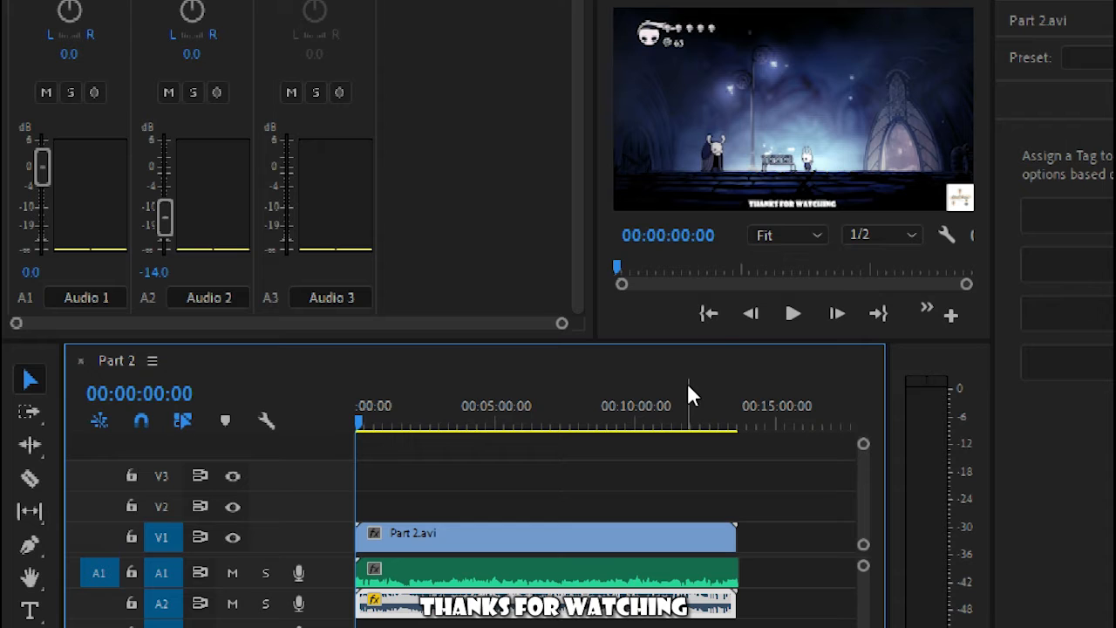
{"action": "left_click", "coordinate": [791, 315]}
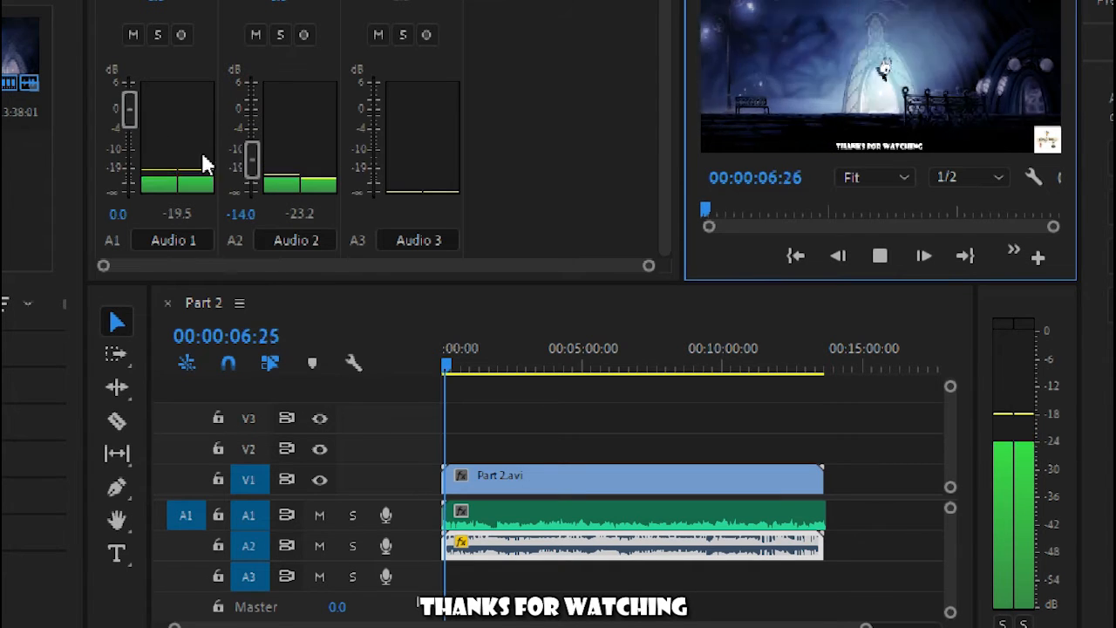
{"action": "left_click_drag", "start_coordinate": [250, 155], "coordinate": [259, 177]}
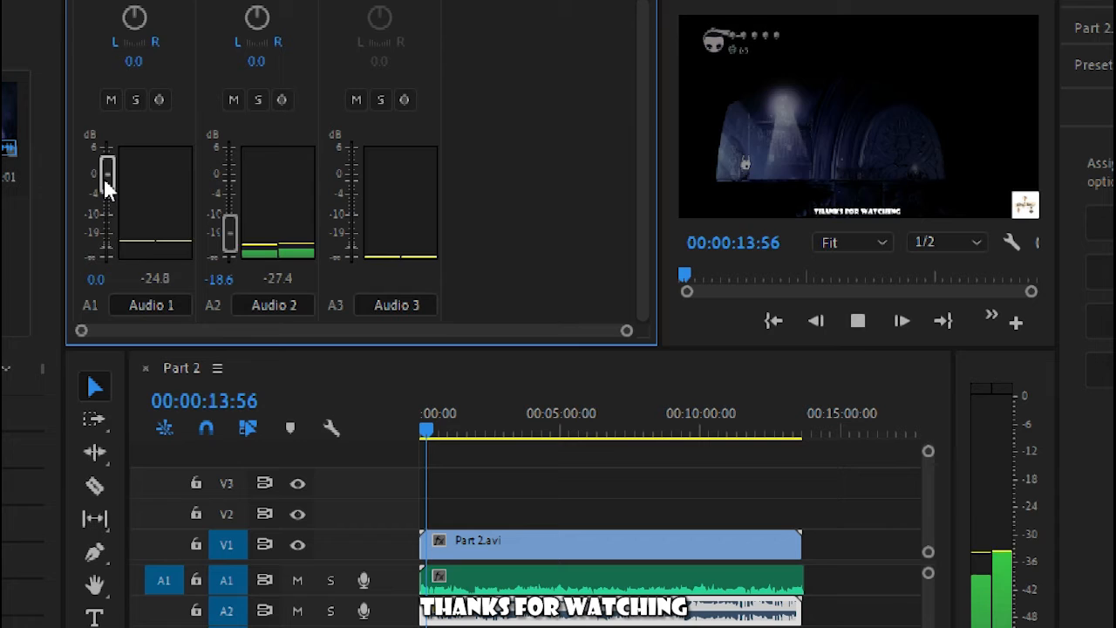
{"action": "left_click_drag", "start_coordinate": [67, 133], "coordinate": [67, 136]}
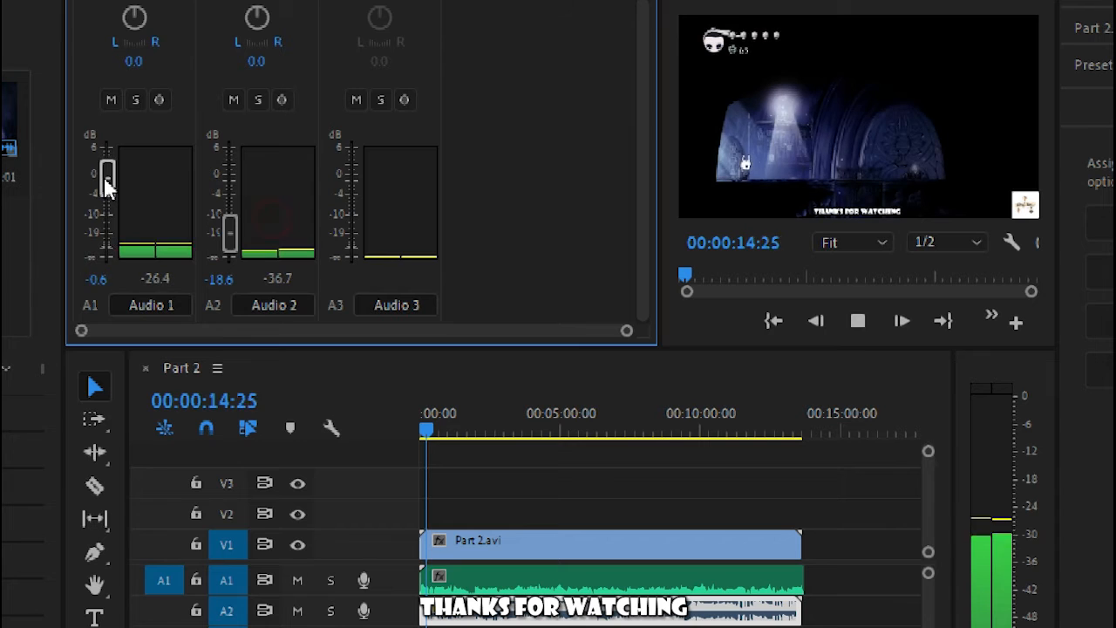
{"action": "left_click_drag", "start_coordinate": [105, 185], "coordinate": [108, 166]}
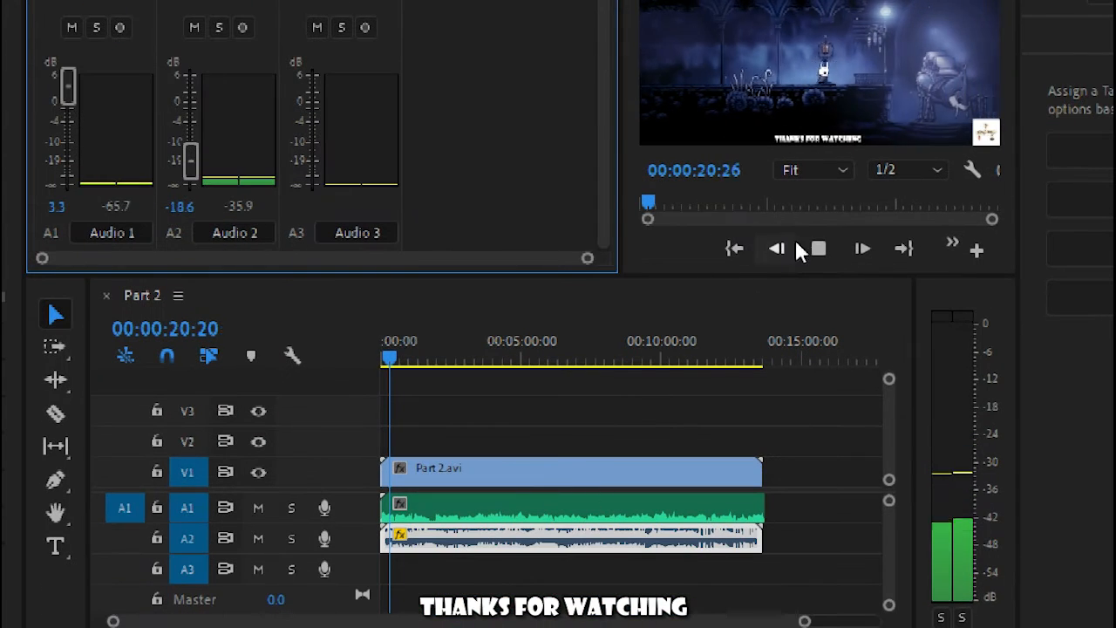
{"action": "left_click", "coordinate": [818, 250]}
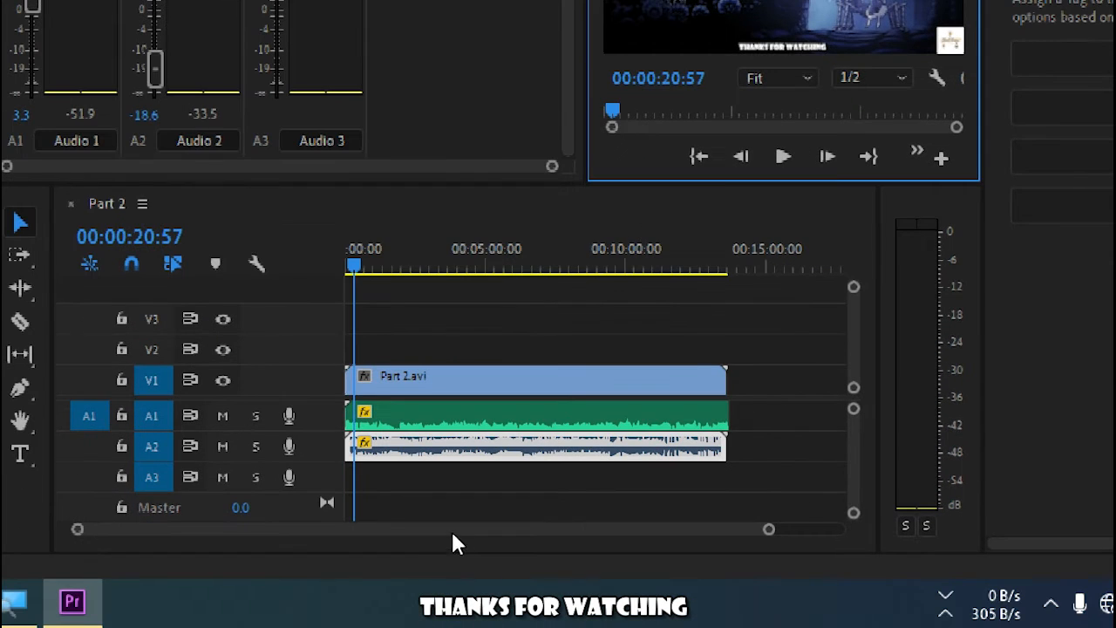
Find where speech begins in the voice recording and place the playhead just before it at 00:00:03:07
{"action": "mouse_move", "coordinate": [770, 531]}
{"action": "left_mouse_down"}
{"action": "mouse_move", "coordinate": [650, 551]}
{"action": "mouse_move", "coordinate": [436, 532]}
{"action": "left_mouse_up"}
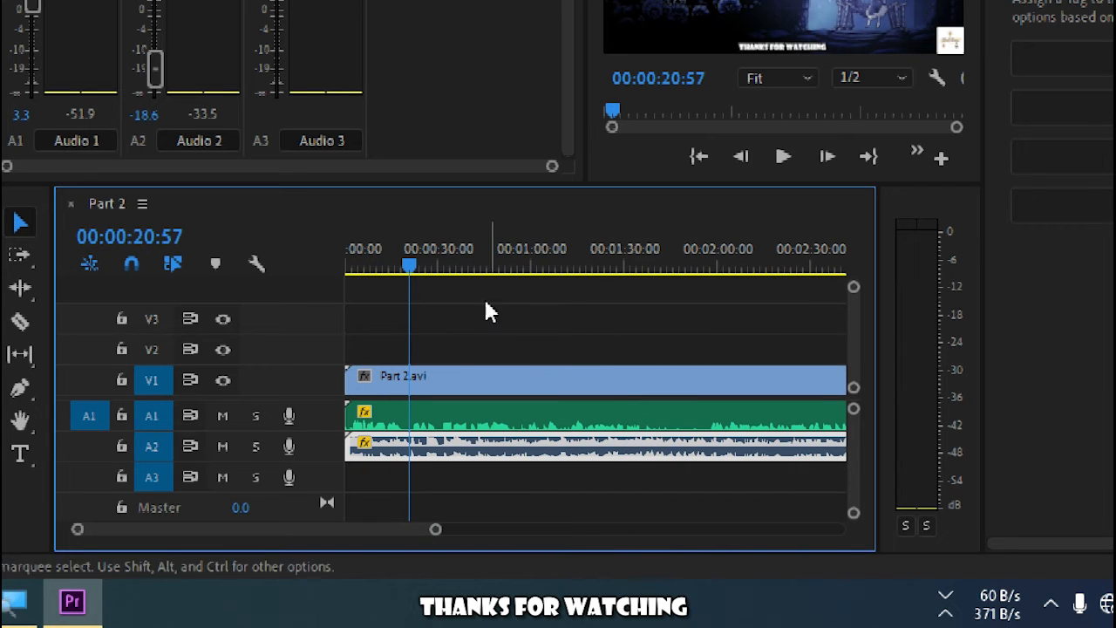
{"action": "left_click_drag", "start_coordinate": [409, 275], "coordinate": [276, 292]}
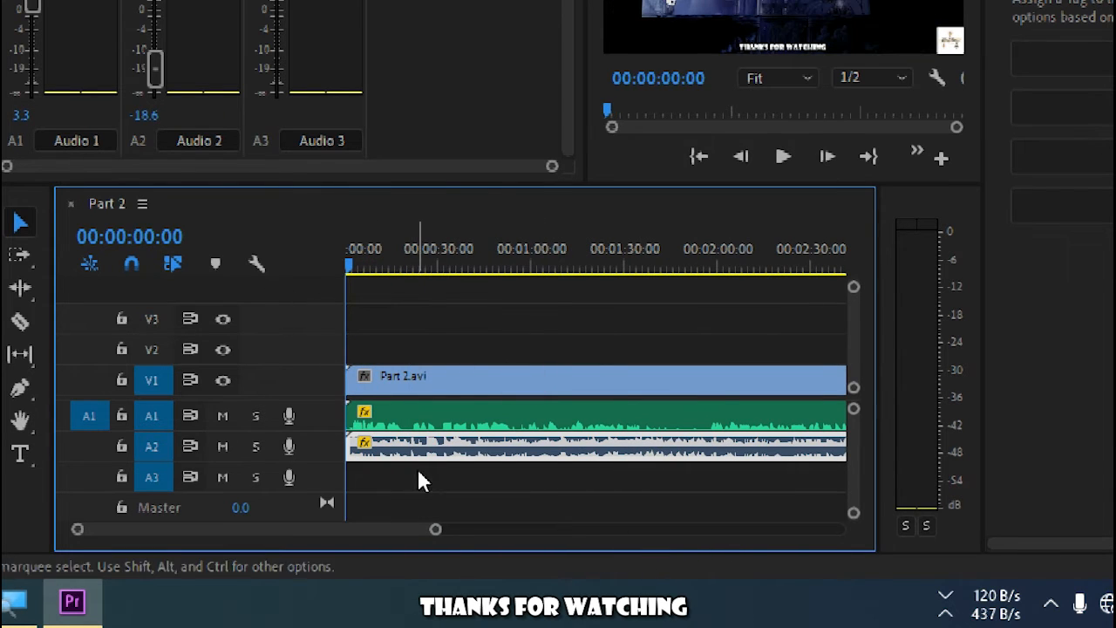
{"action": "left_click_drag", "start_coordinate": [434, 531], "coordinate": [301, 532]}
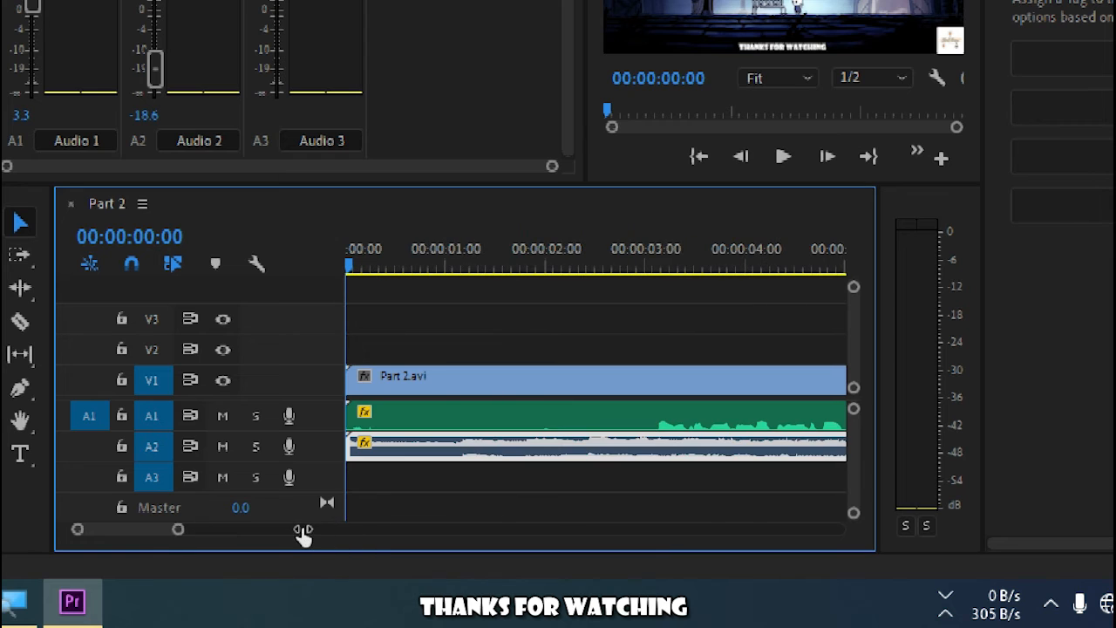
{"action": "left_click", "coordinate": [782, 157]}
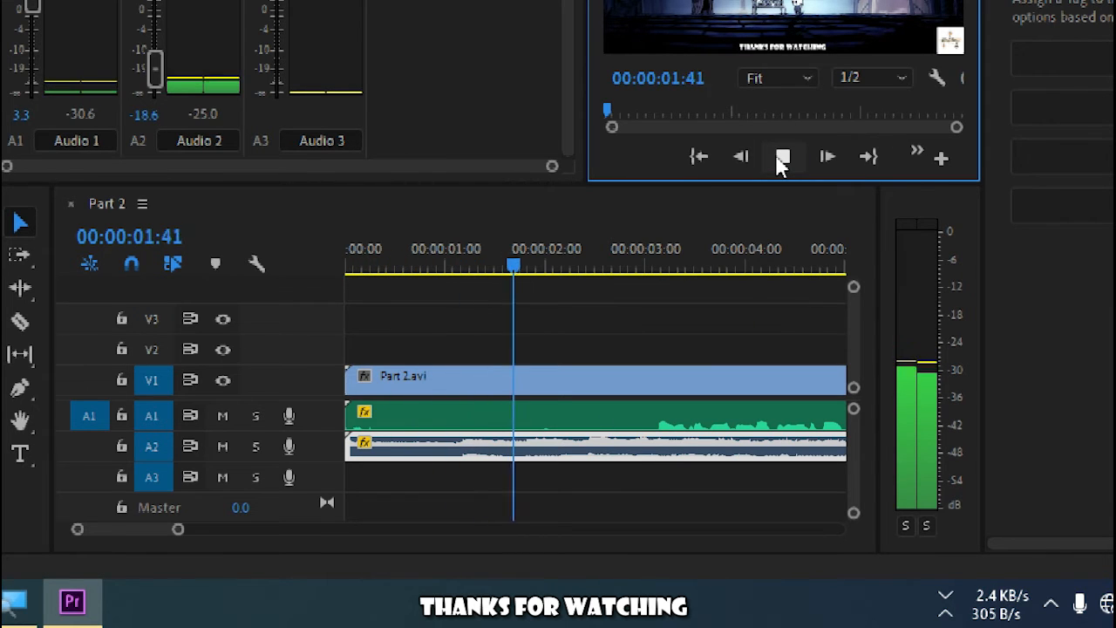
{"action": "left_click", "coordinate": [783, 161]}
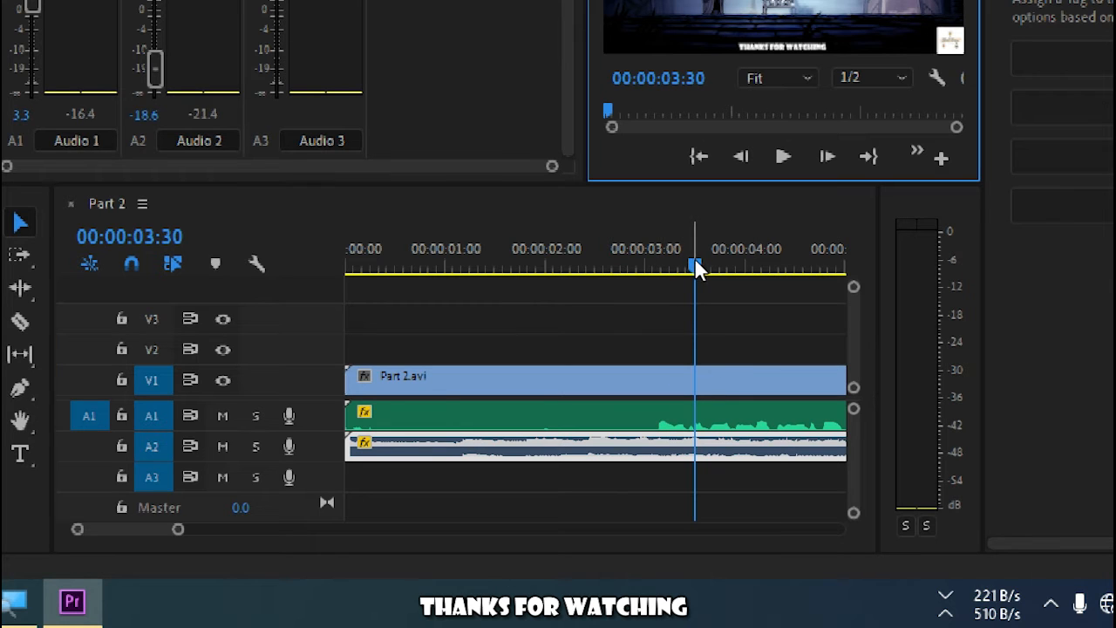
{"action": "left_click_drag", "start_coordinate": [695, 266], "coordinate": [634, 272]}
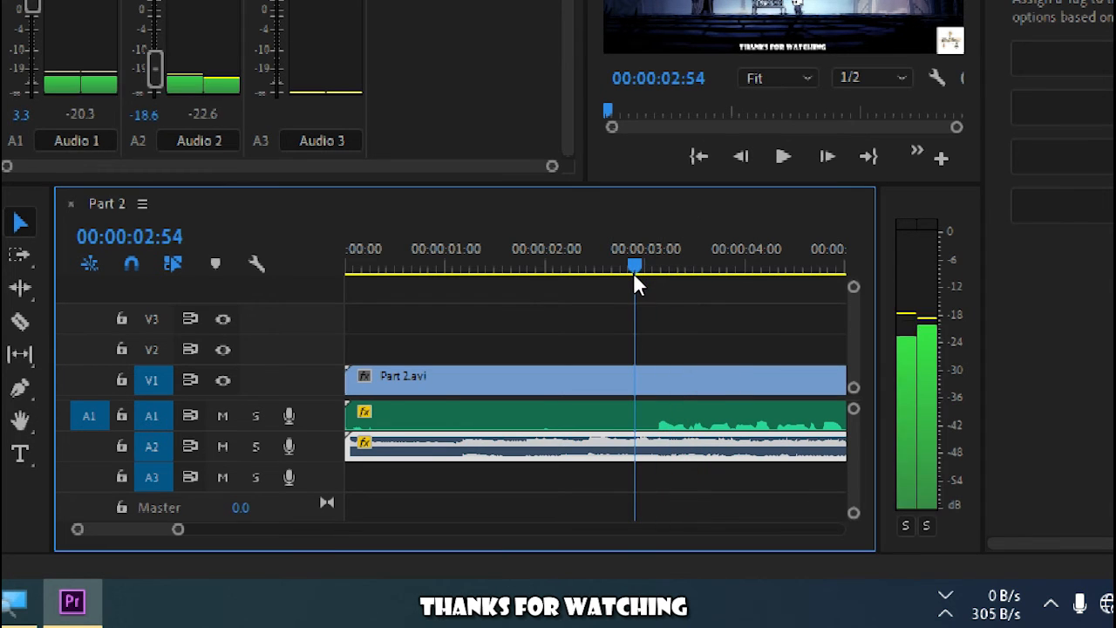
{"action": "left_click", "coordinate": [781, 155]}
{"action": "left_click", "coordinate": [781, 155]}
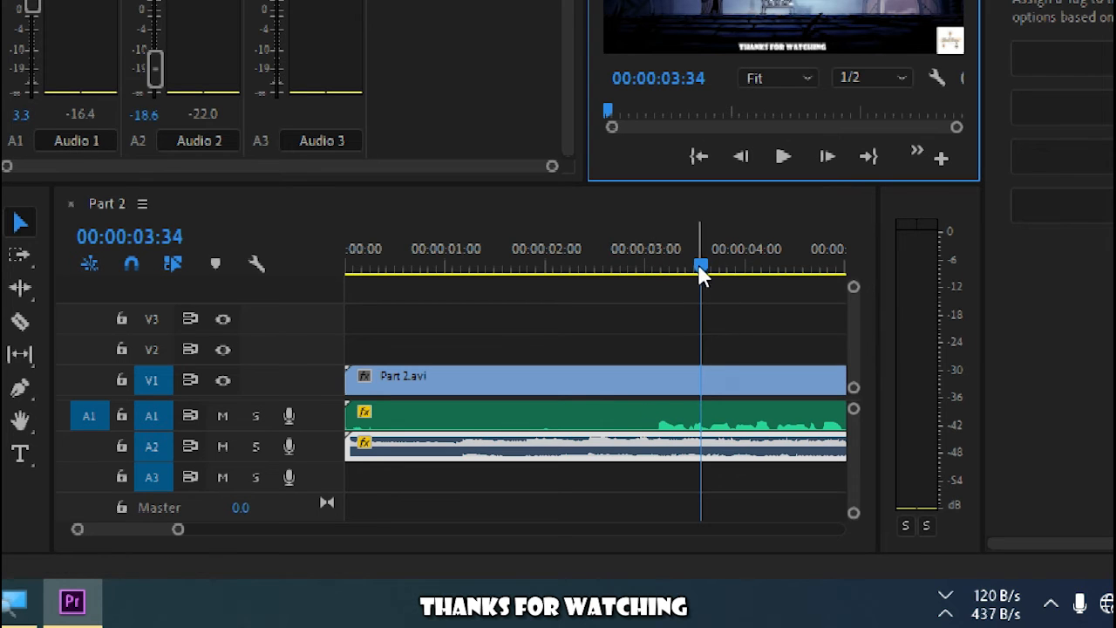
{"action": "left_click_drag", "start_coordinate": [702, 275], "coordinate": [662, 278]}
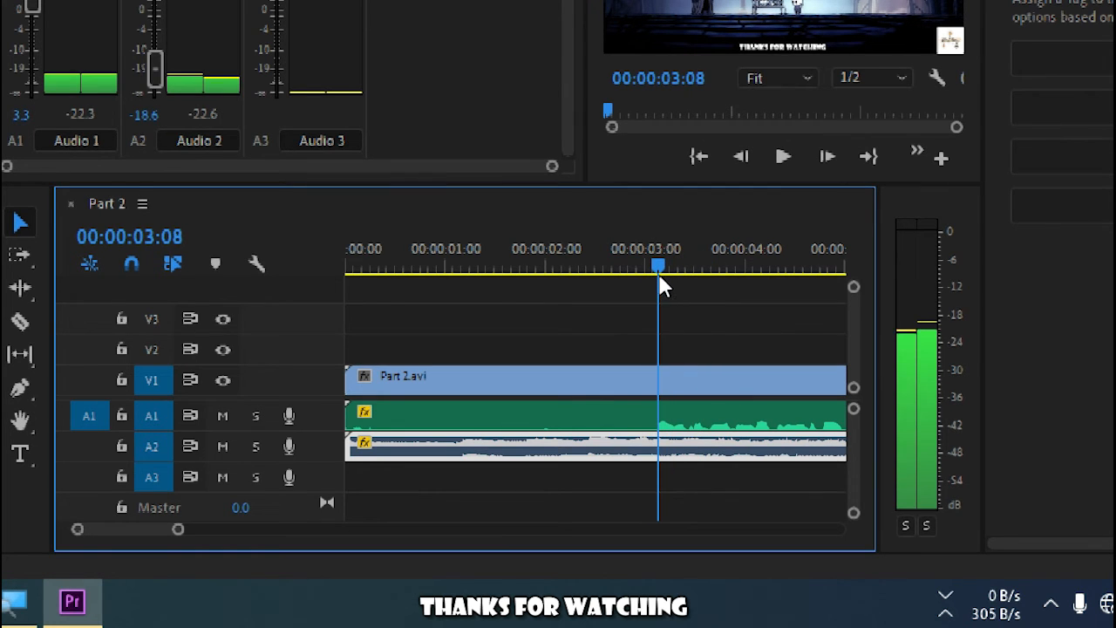
{"action": "left_click_drag", "start_coordinate": [658, 274], "coordinate": [655, 271]}
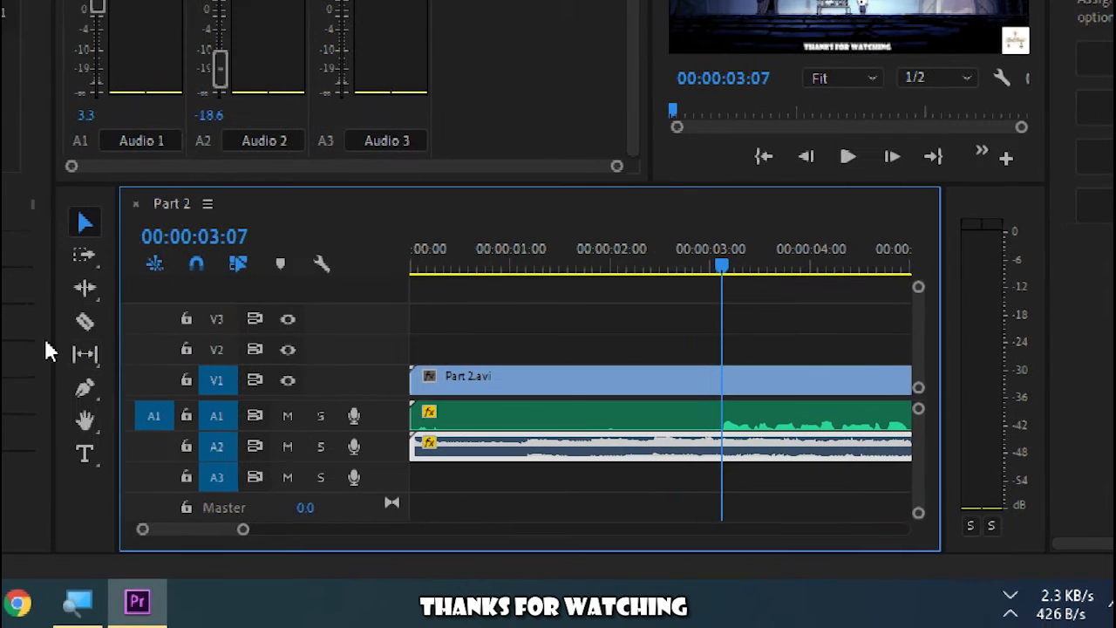
Cut the voice recording on A1 at the playhead with the Razor tool
{"action": "left_click", "coordinate": [87, 326]}
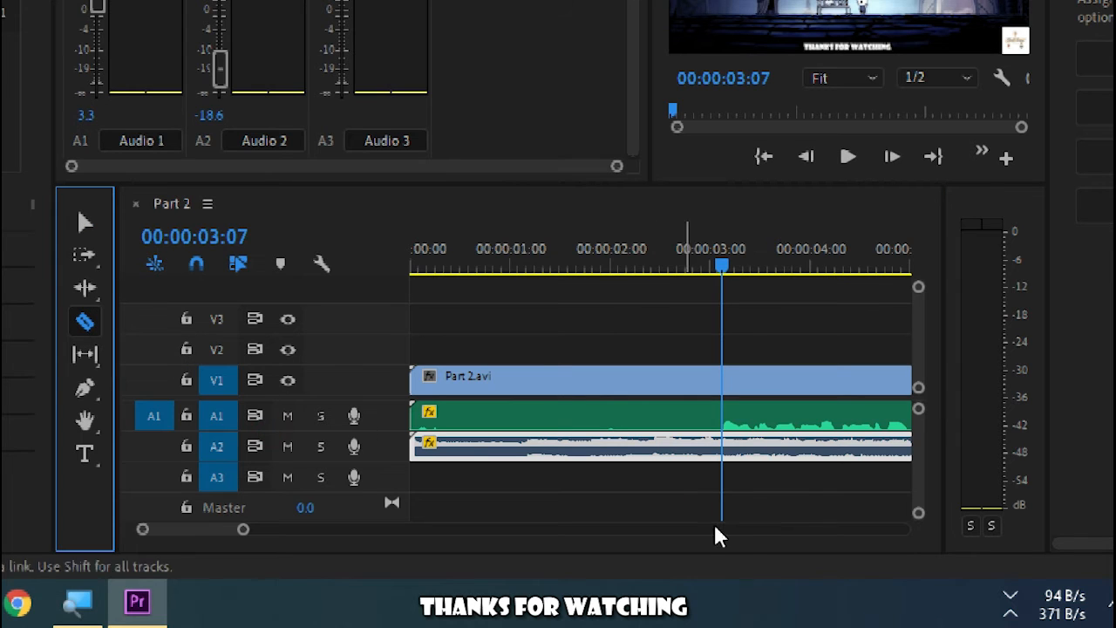
{"action": "left_click", "coordinate": [724, 410]}
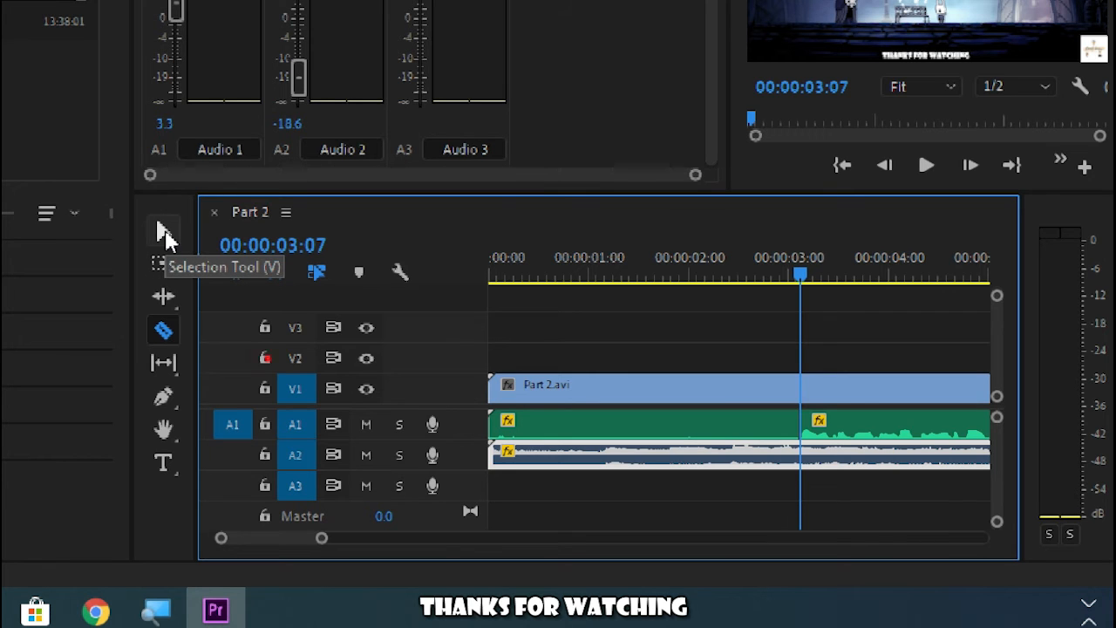
{"action": "left_click", "coordinate": [164, 234]}
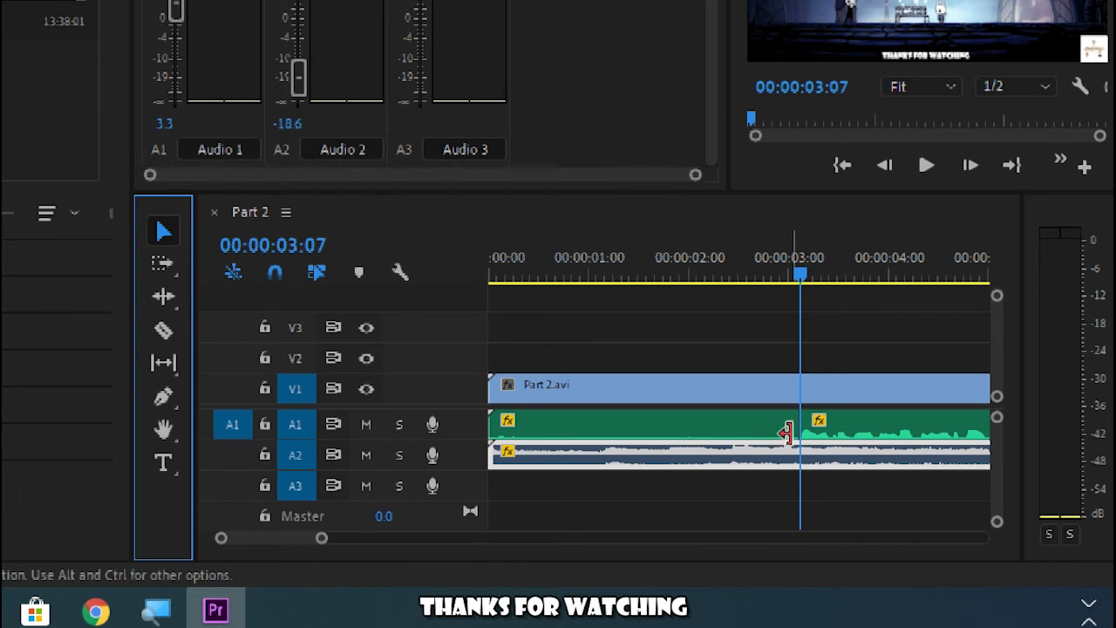
Clear the silent voice piece before the cut on A1 and move the remaining voice clip to the sequence start
{"action": "left_click", "coordinate": [652, 436]}
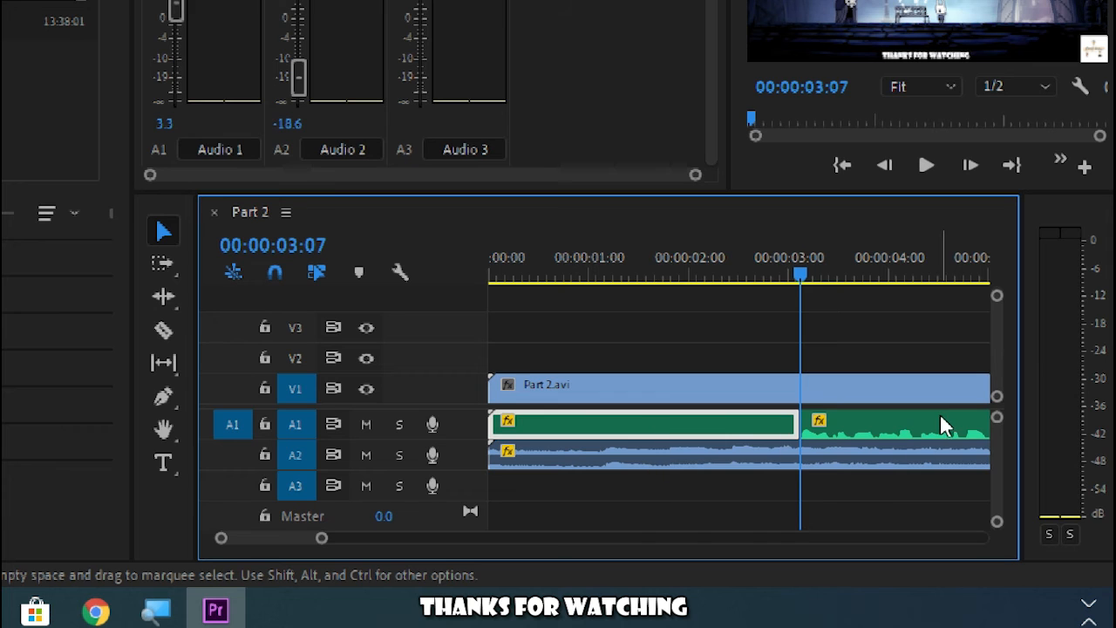
{"action": "left_click", "coordinate": [942, 426]}
{"action": "right_click", "coordinate": [625, 429]}
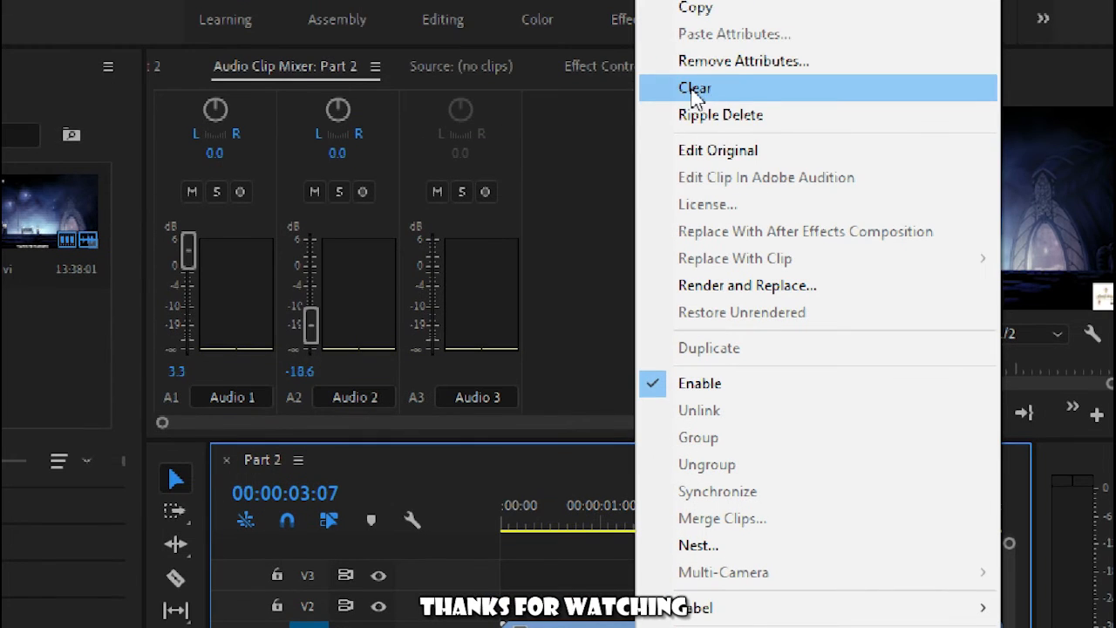
{"action": "left_click", "coordinate": [695, 88]}
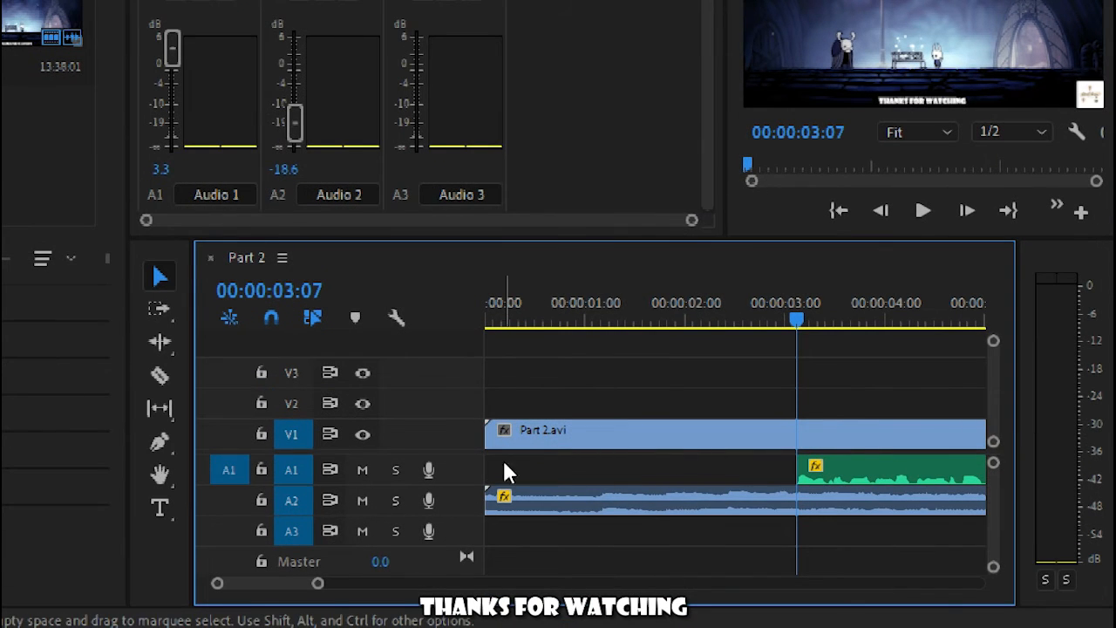
{"action": "left_click_drag", "start_coordinate": [905, 471], "coordinate": [595, 482]}
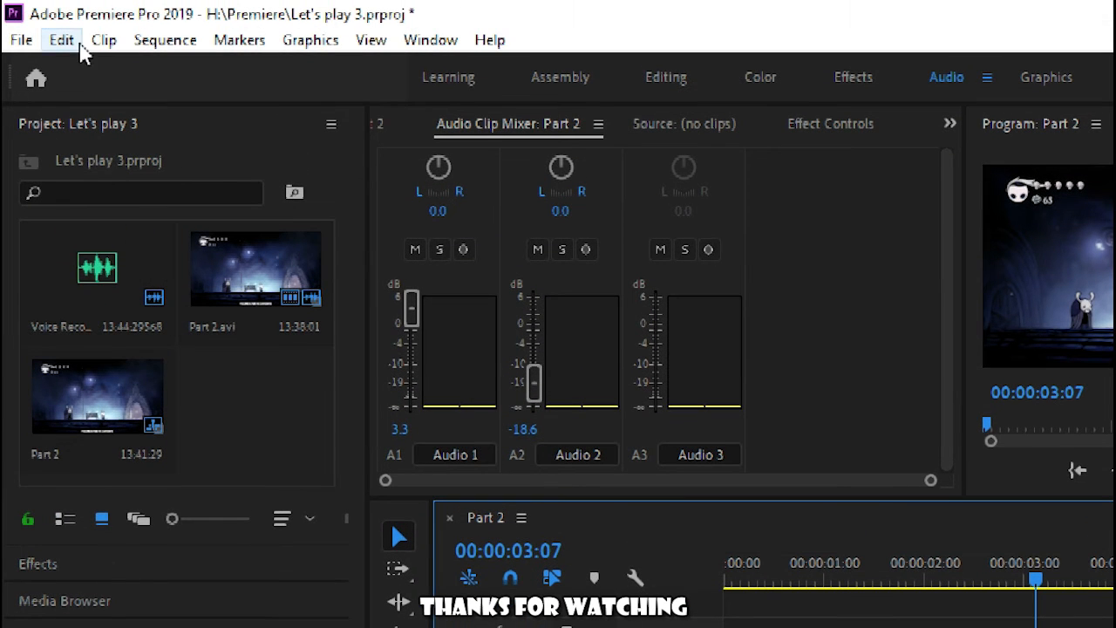
Undo the voice clip's move and the clearing of the silent piece on A1
{"action": "left_click", "coordinate": [60, 40]}
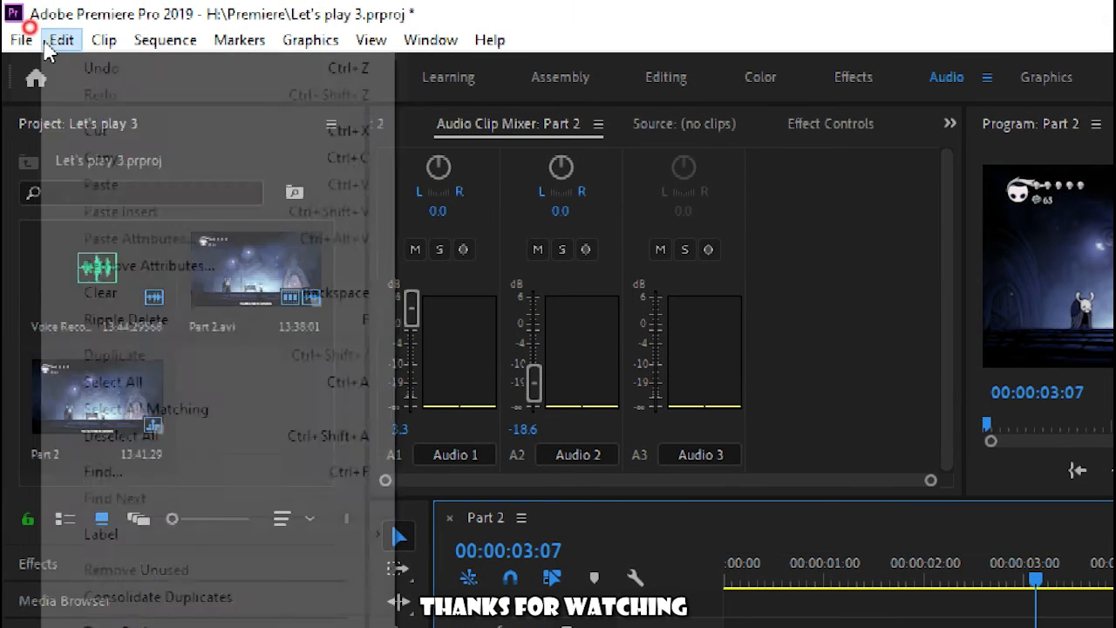
{"action": "left_click", "coordinate": [125, 70]}
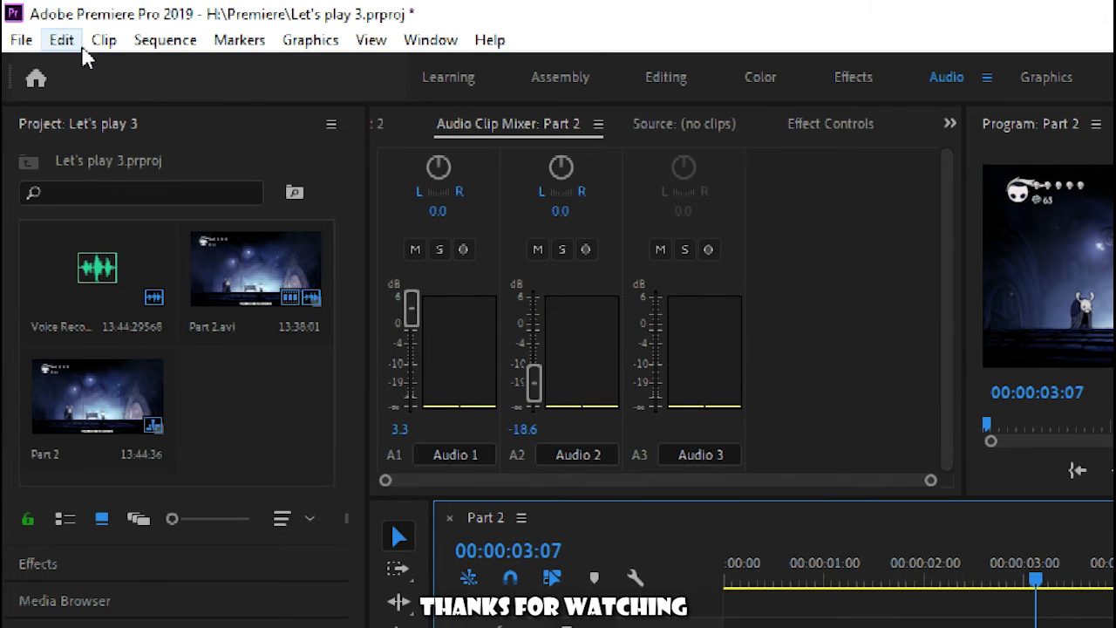
{"action": "left_click", "coordinate": [61, 40]}
{"action": "left_click", "coordinate": [109, 77]}
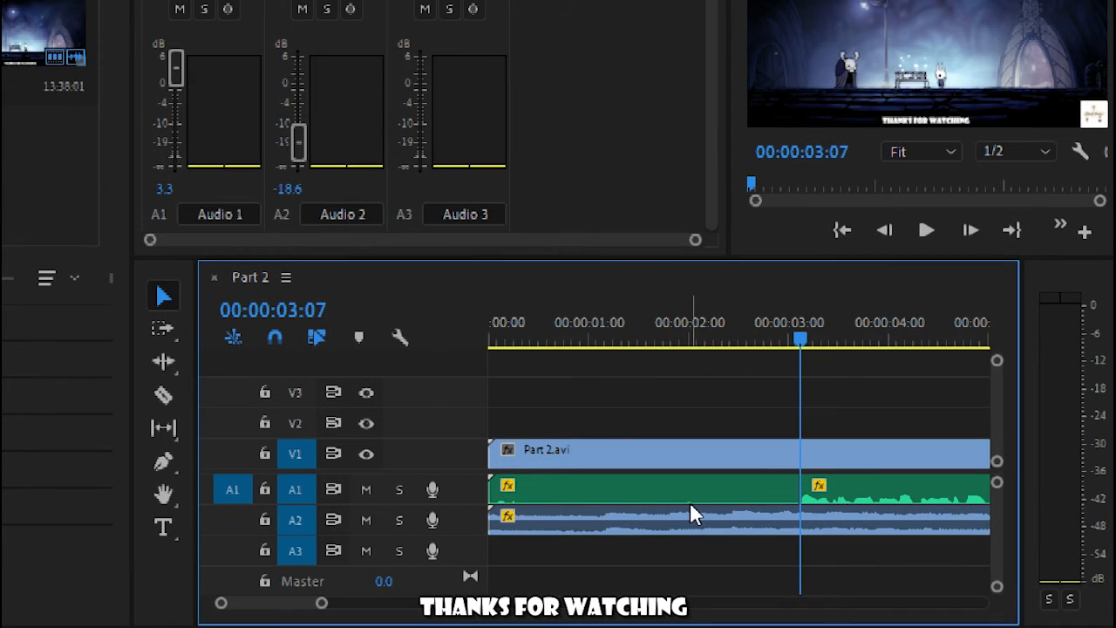
Ripple delete the silent opening piece of the voice recording on A1, closing the gap at the sequence start
{"action": "left_click", "coordinate": [690, 504]}
{"action": "left_click", "coordinate": [911, 494]}
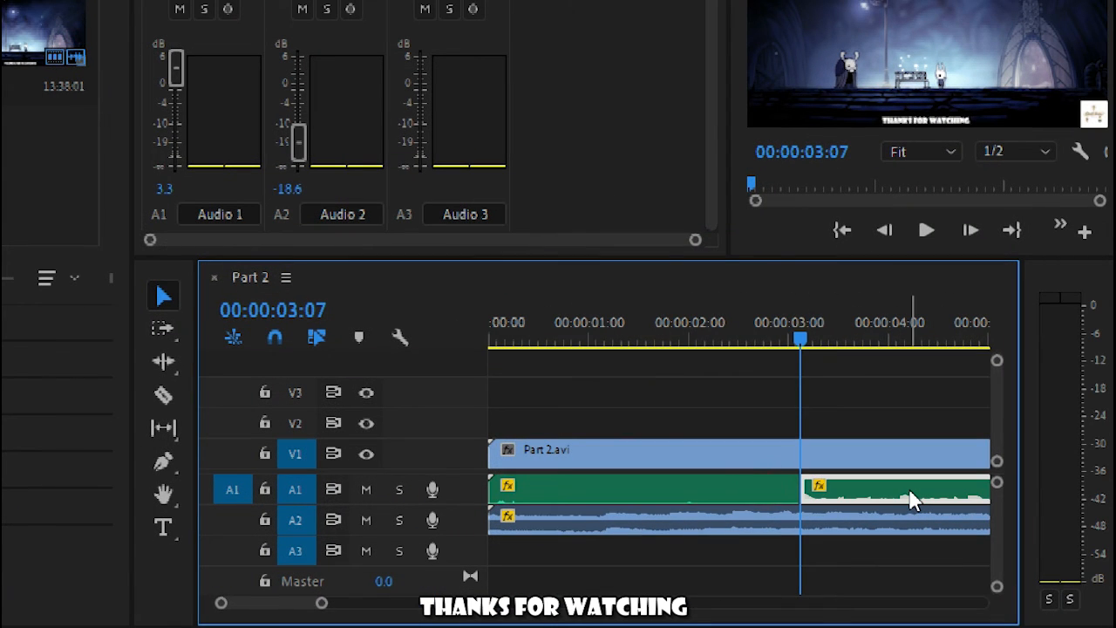
{"action": "left_click", "coordinate": [568, 491]}
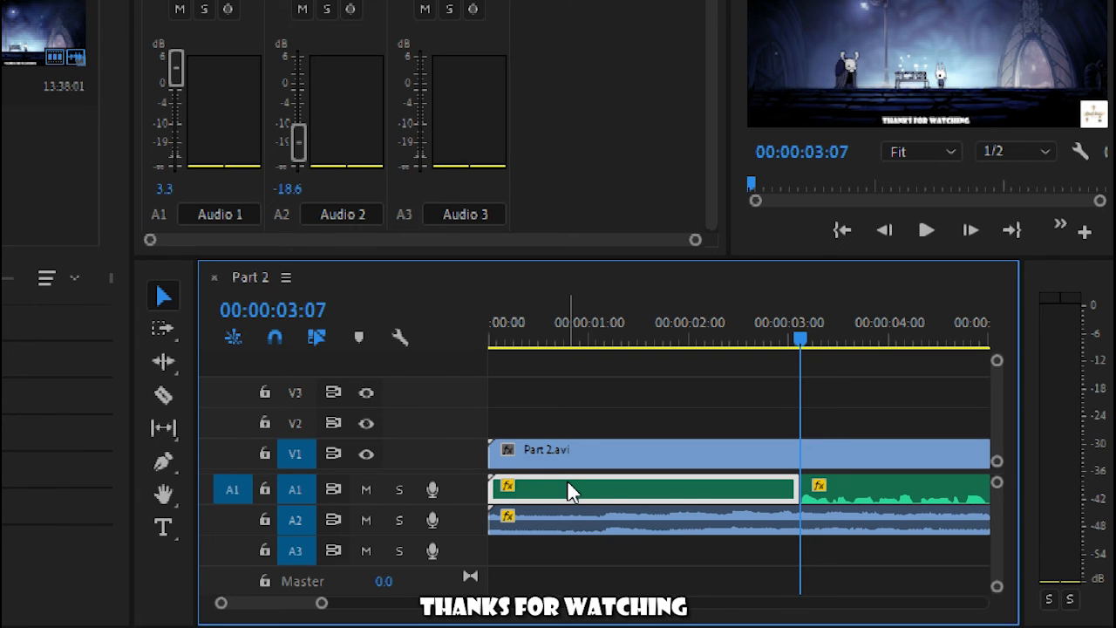
{"action": "right_click", "coordinate": [569, 491]}
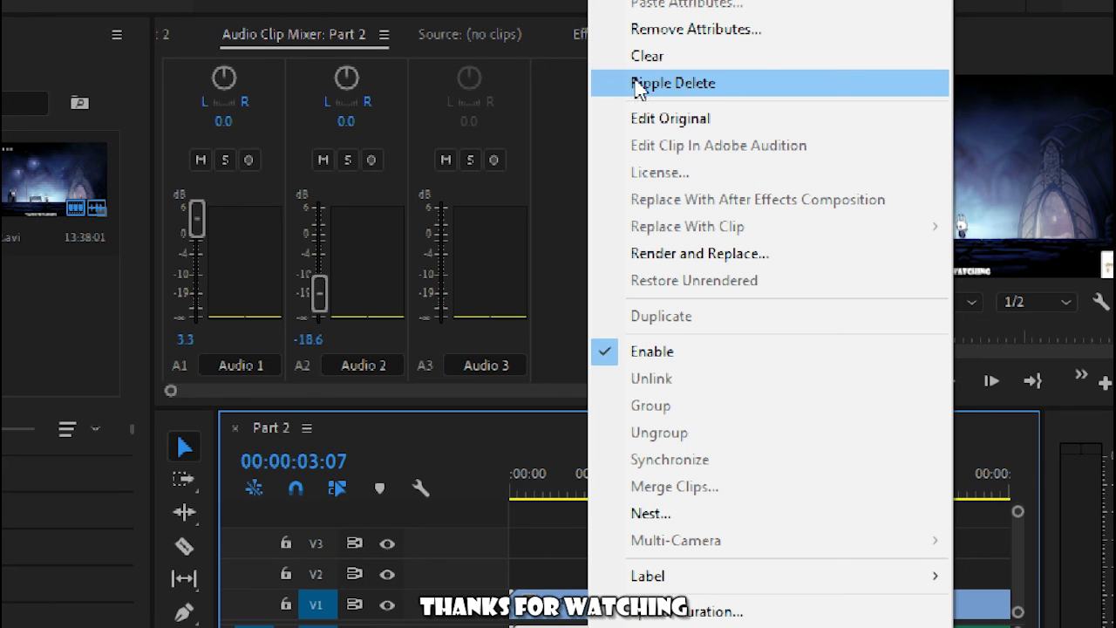
{"action": "left_click", "coordinate": [698, 84]}
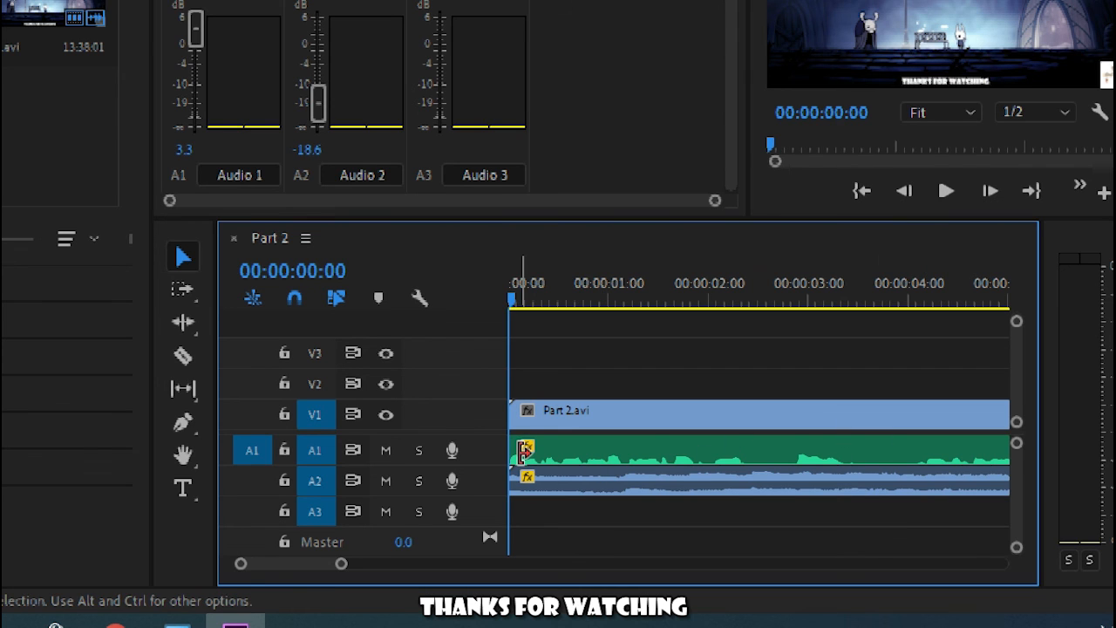
{"action": "left_click", "coordinate": [655, 462]}
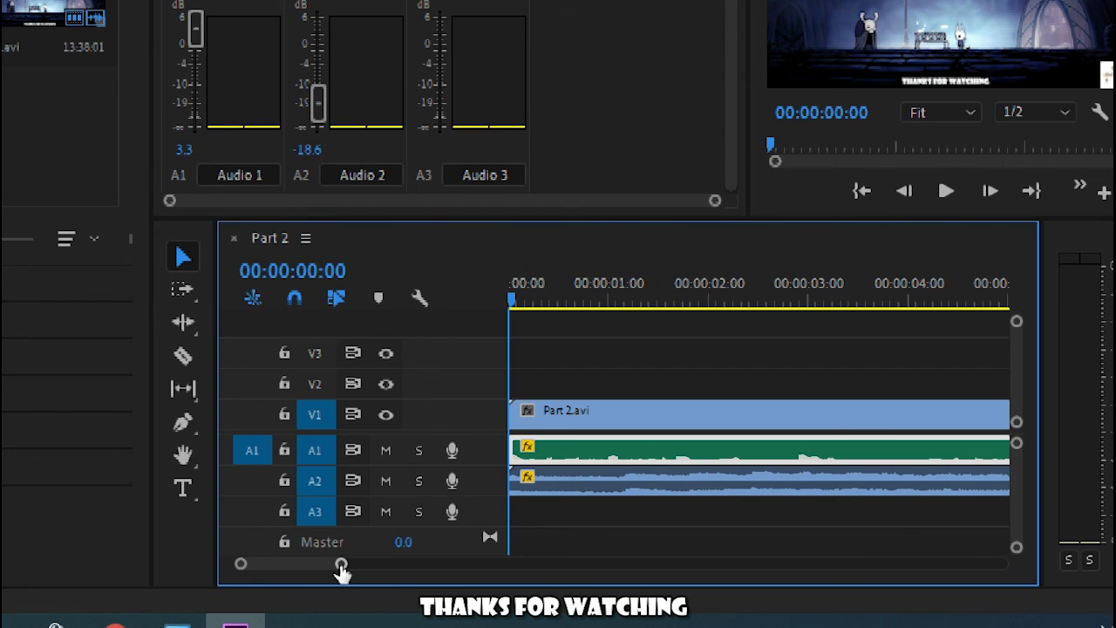